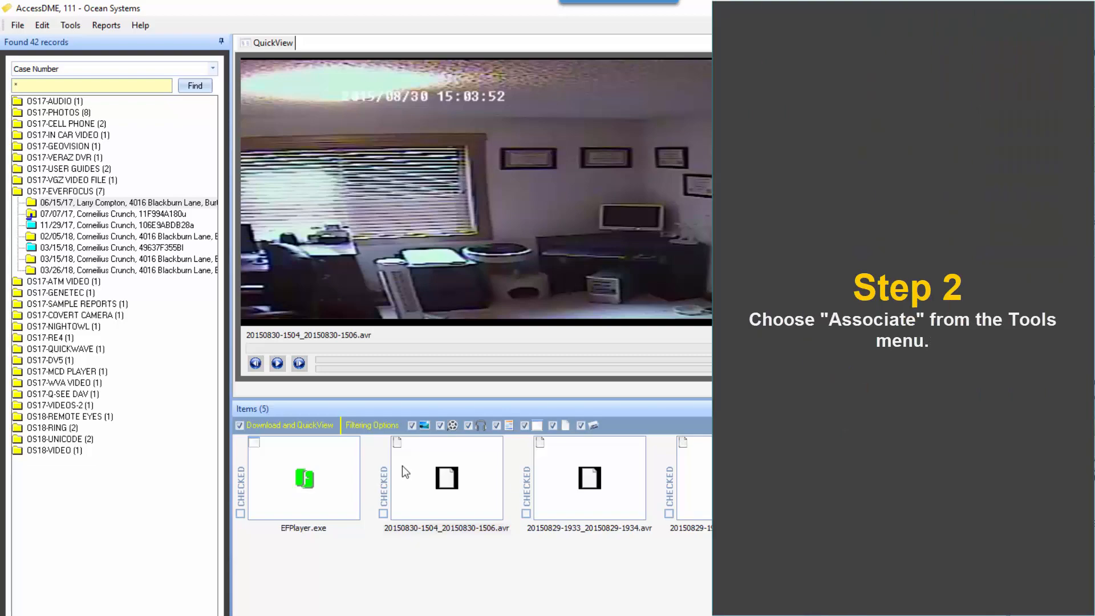
pyautogui.click(436, 490)
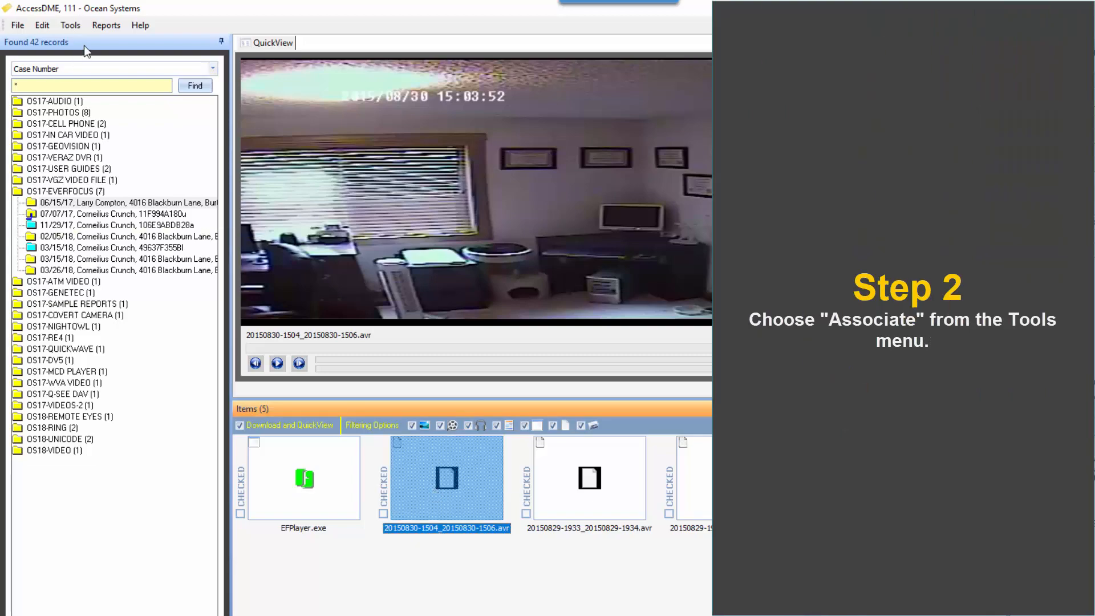
pyautogui.click(73, 26)
pyautogui.click(101, 41)
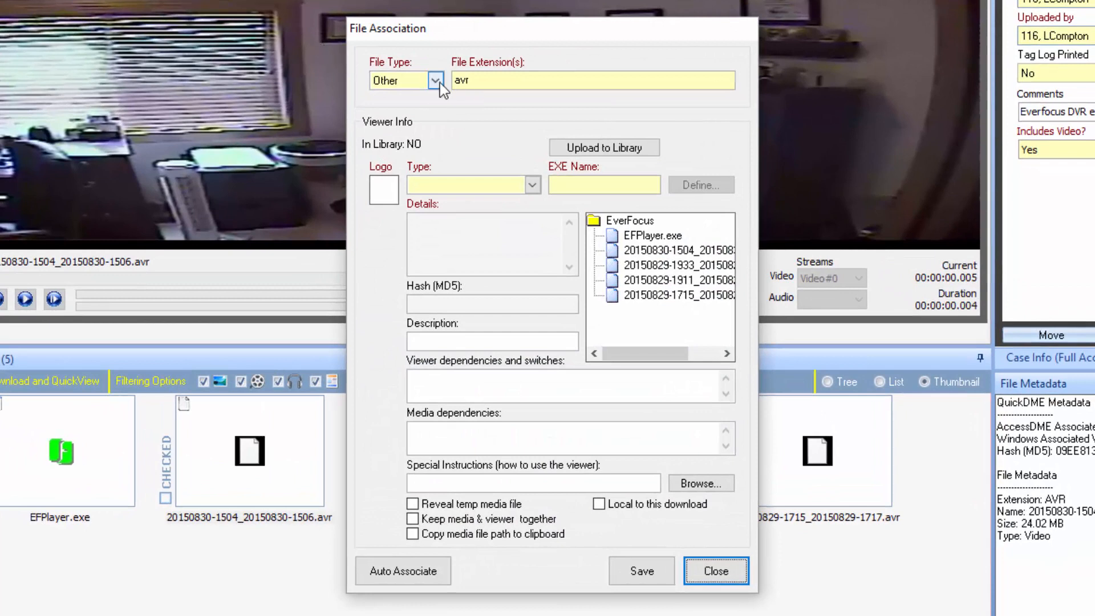
pyautogui.click(441, 83)
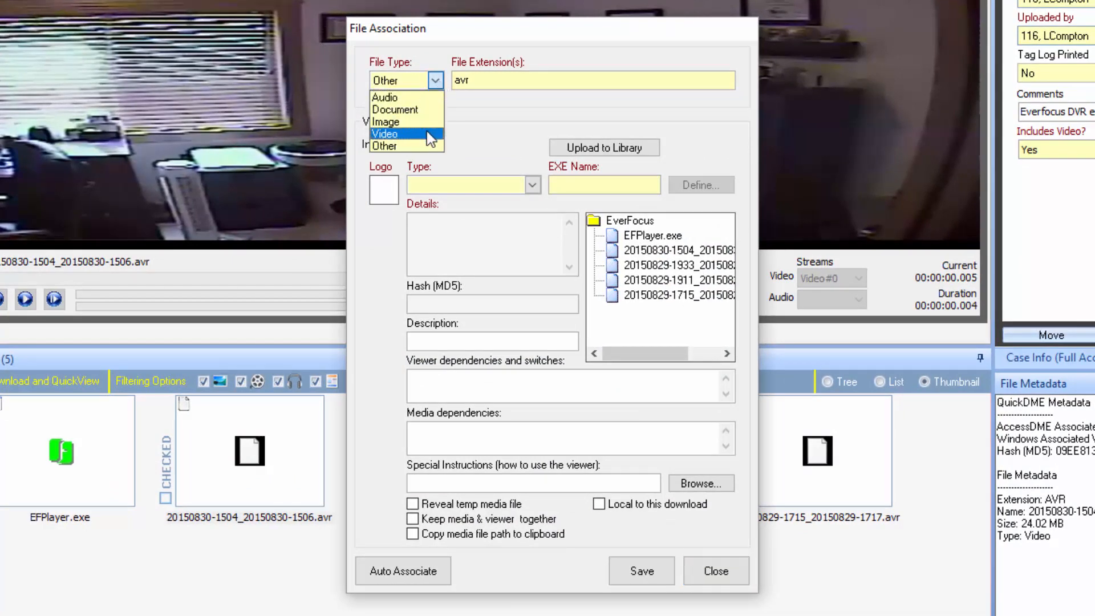
pyautogui.click(428, 133)
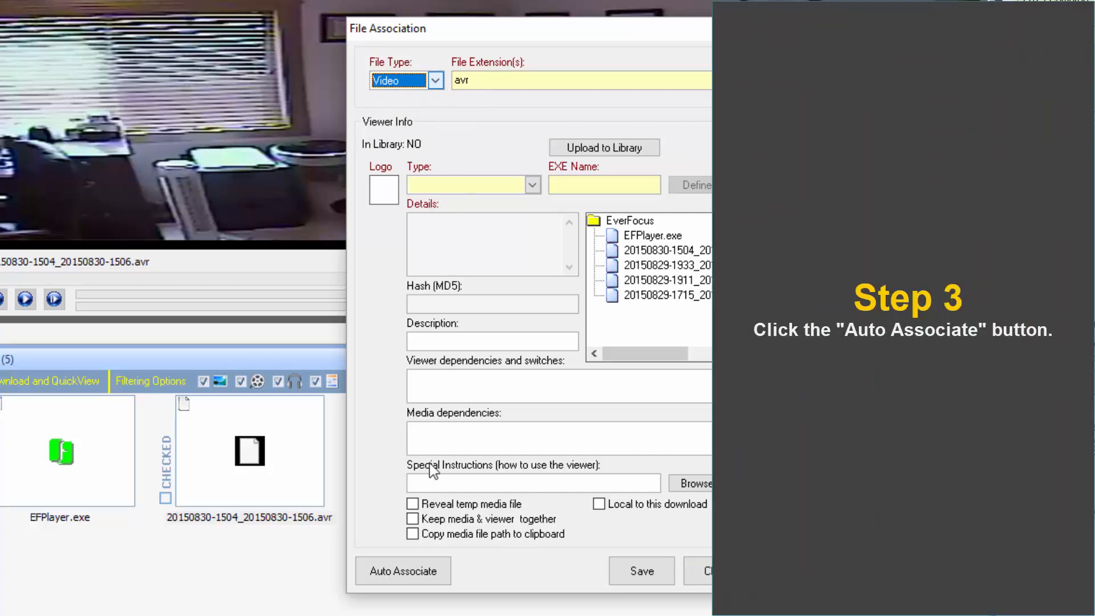
# Step: Auto-associate a viewer with the avr files, add the description "I can add a description here." and save the association
pyautogui.click(415, 571)
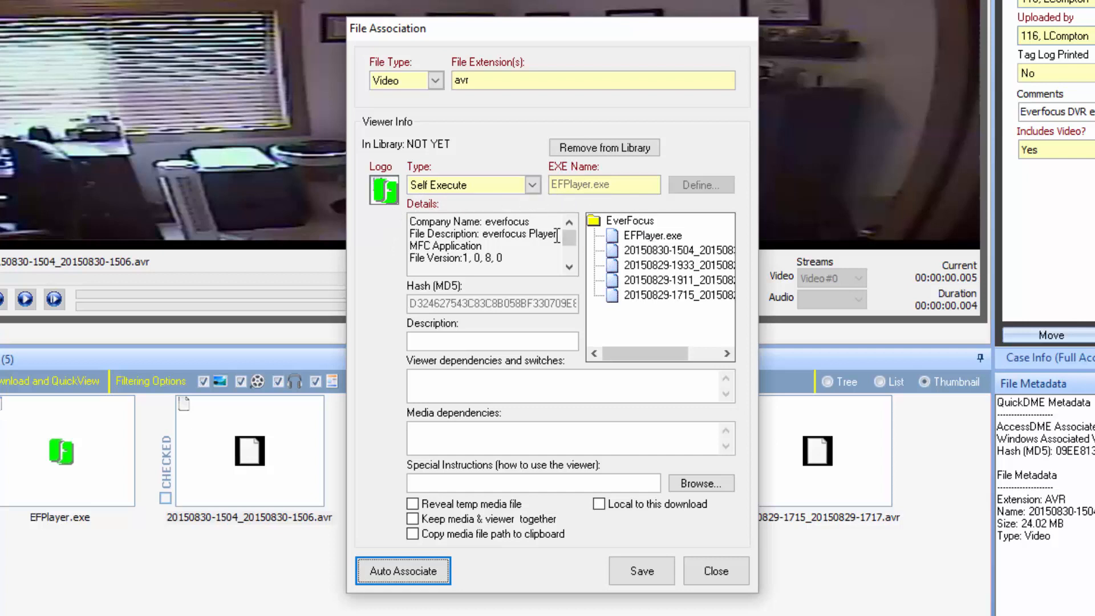
pyautogui.click(452, 340)
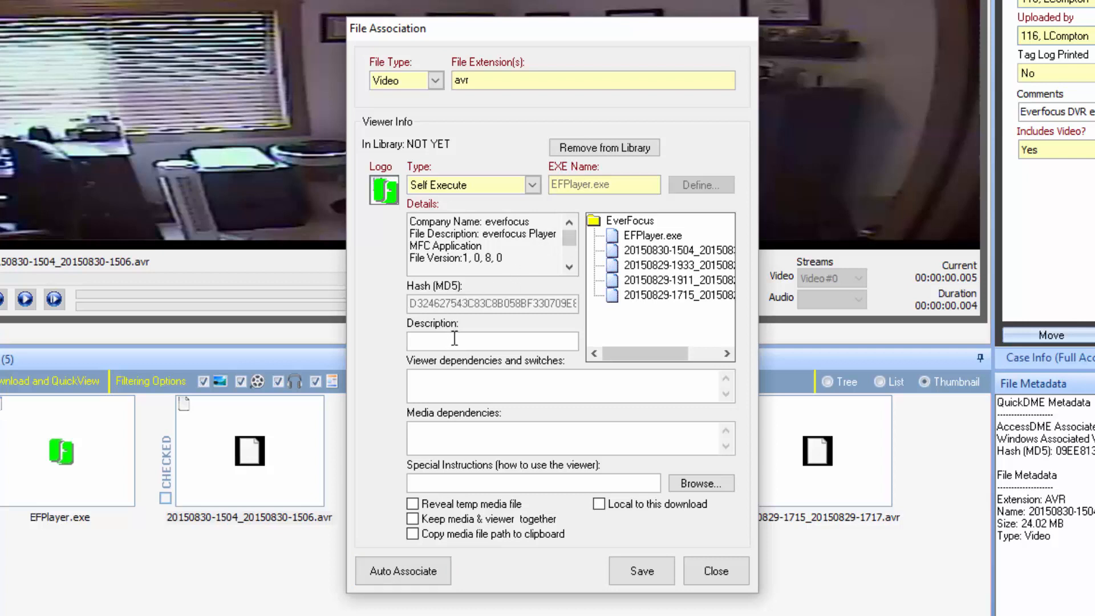
pyautogui.write('I can add a description here.')
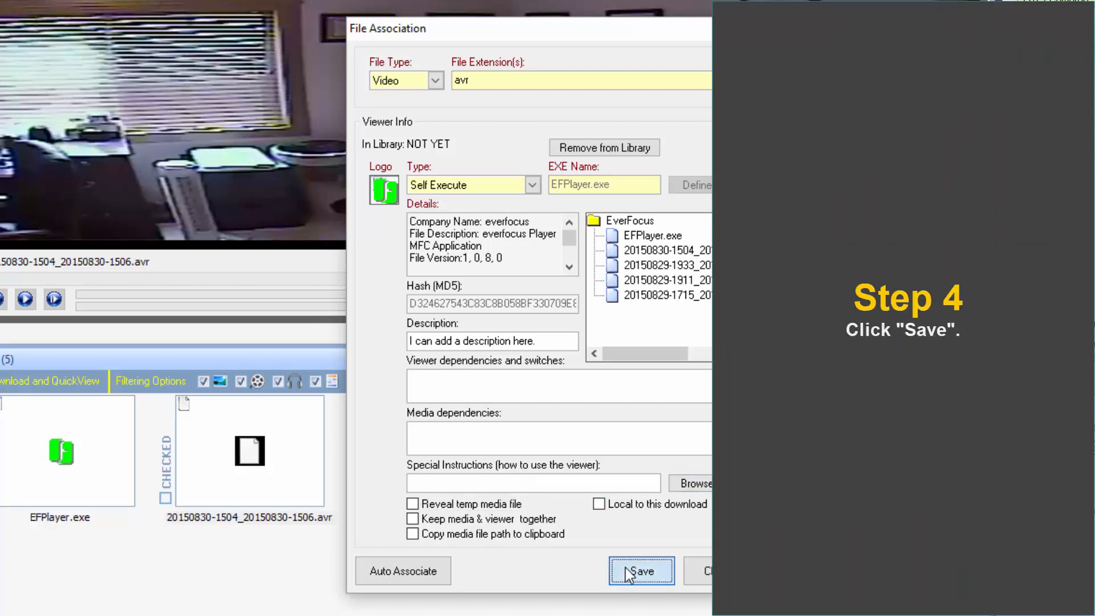
pyautogui.click(626, 567)
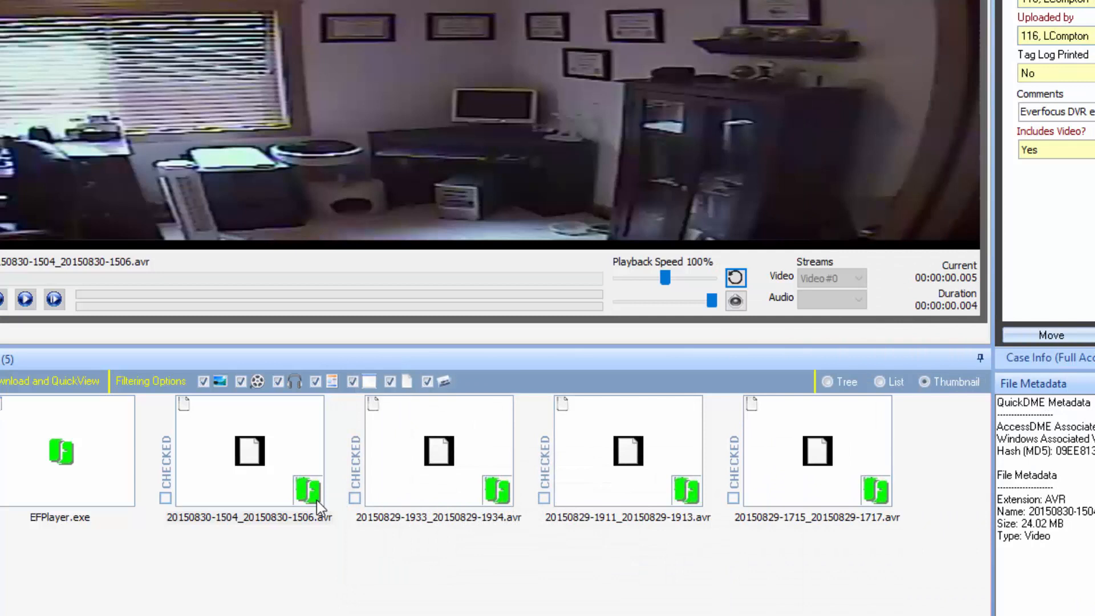
pyautogui.click(316, 500)
pyautogui.rightClick(315, 499)
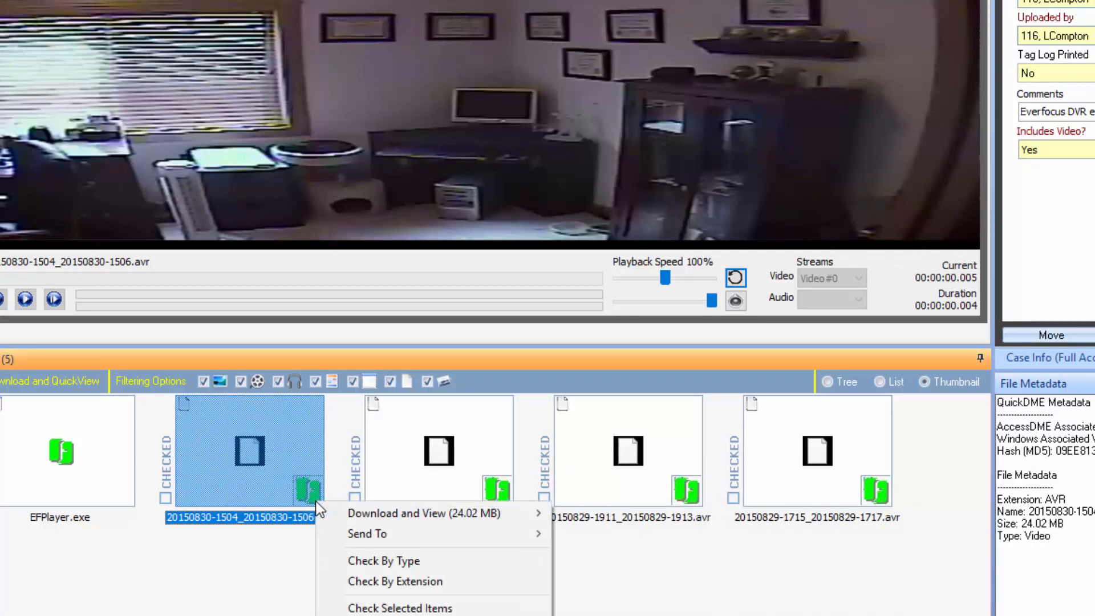
pyautogui.moveTo(335, 507)
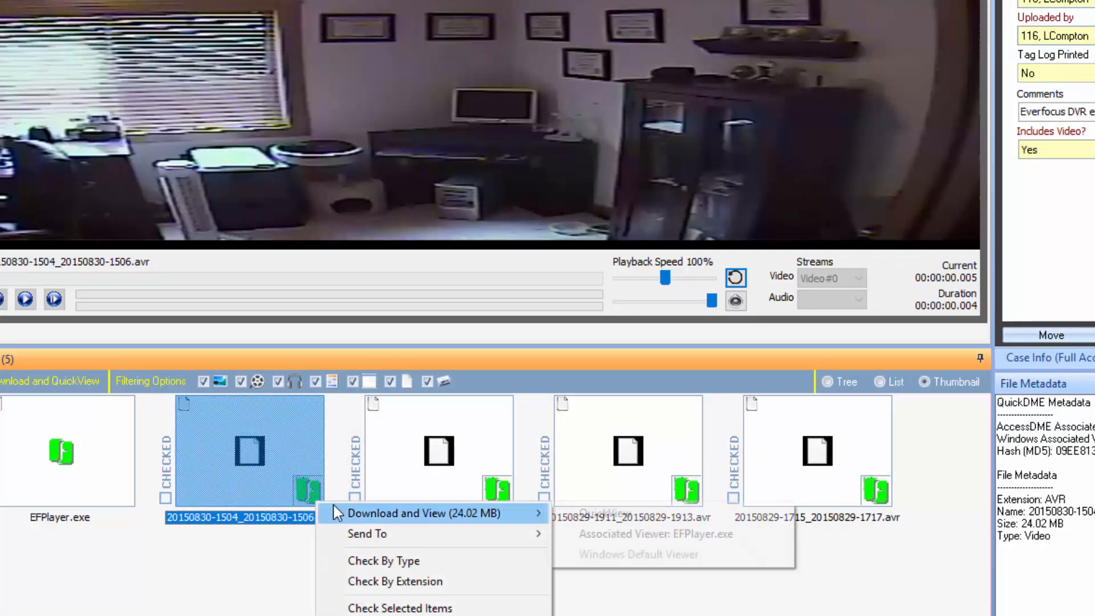
pyautogui.click(666, 535)
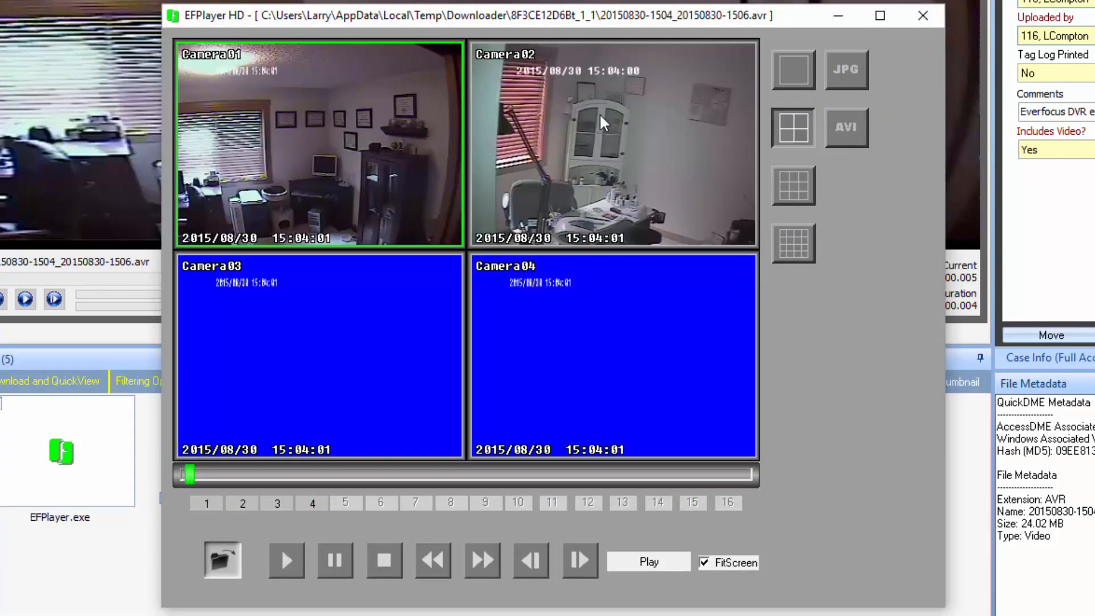
pyautogui.click(923, 18)
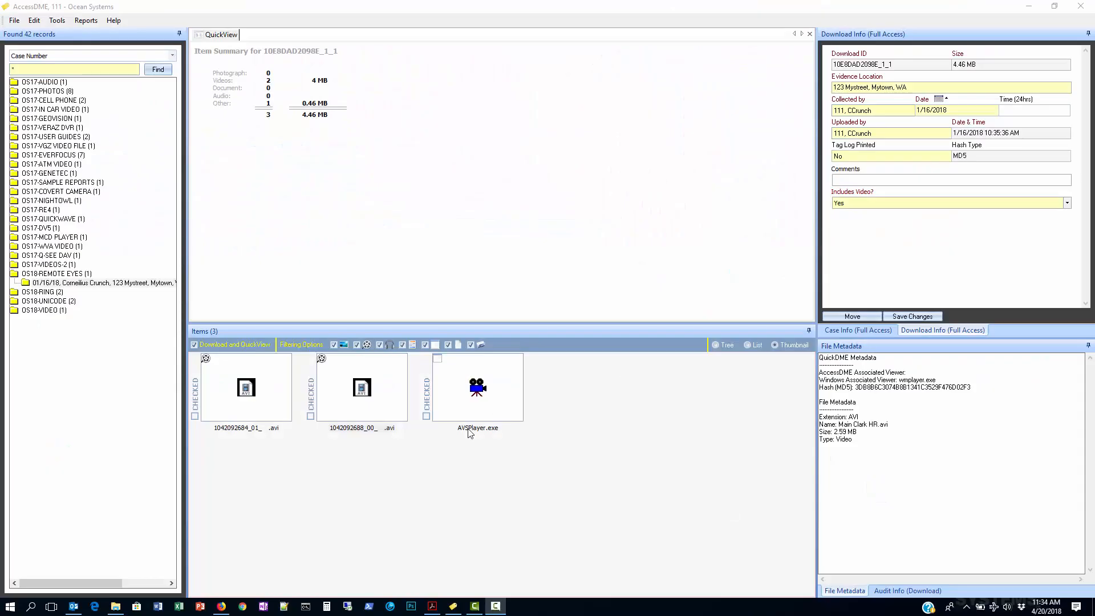
pyautogui.click(364, 397)
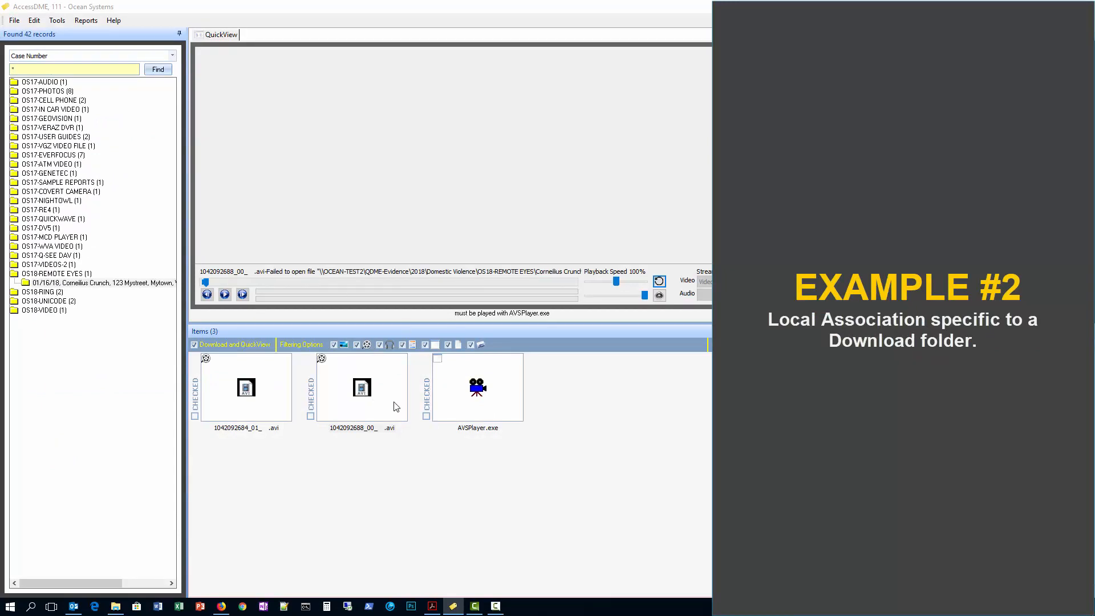
pyautogui.click(361, 398)
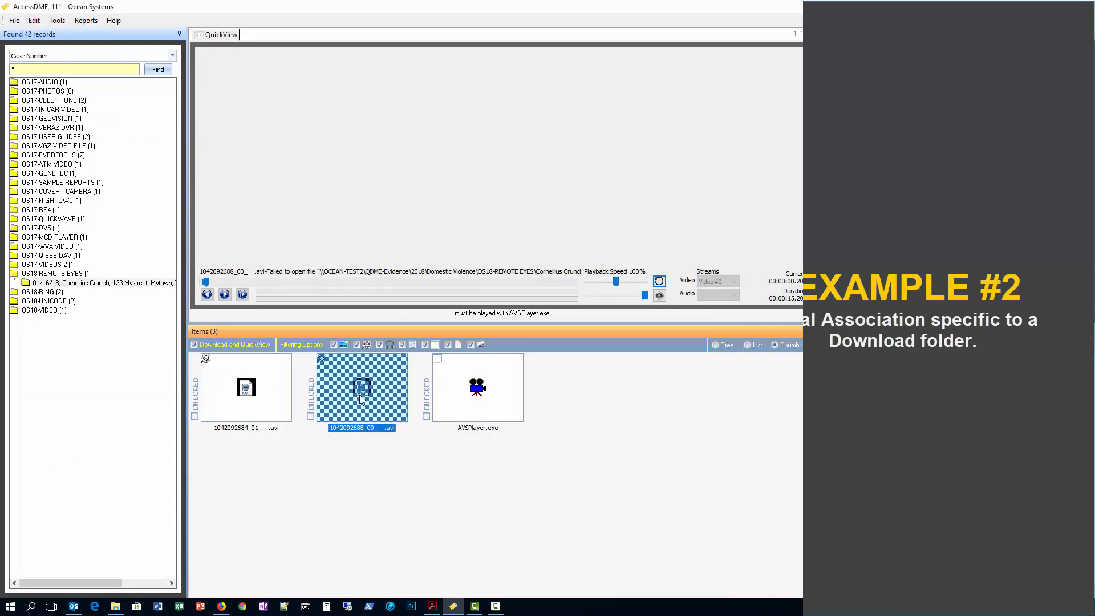
pyautogui.click(57, 21)
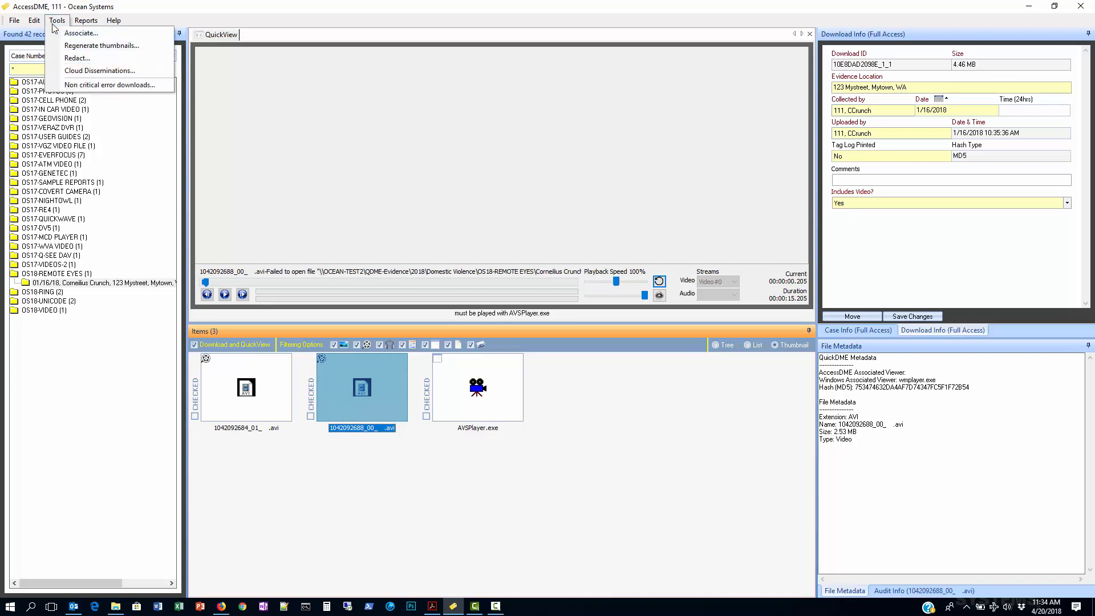
pyautogui.click(75, 32)
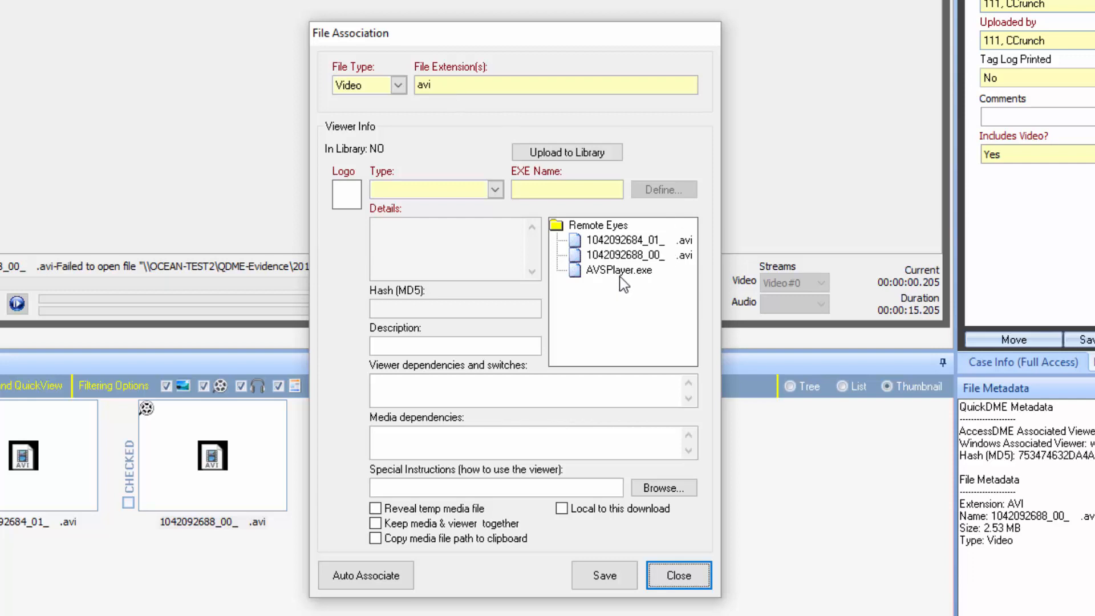
# Step: Upload AVSPlayer.exe from the evidence folder to the library as the viewer for avi files
pyautogui.click(568, 155)
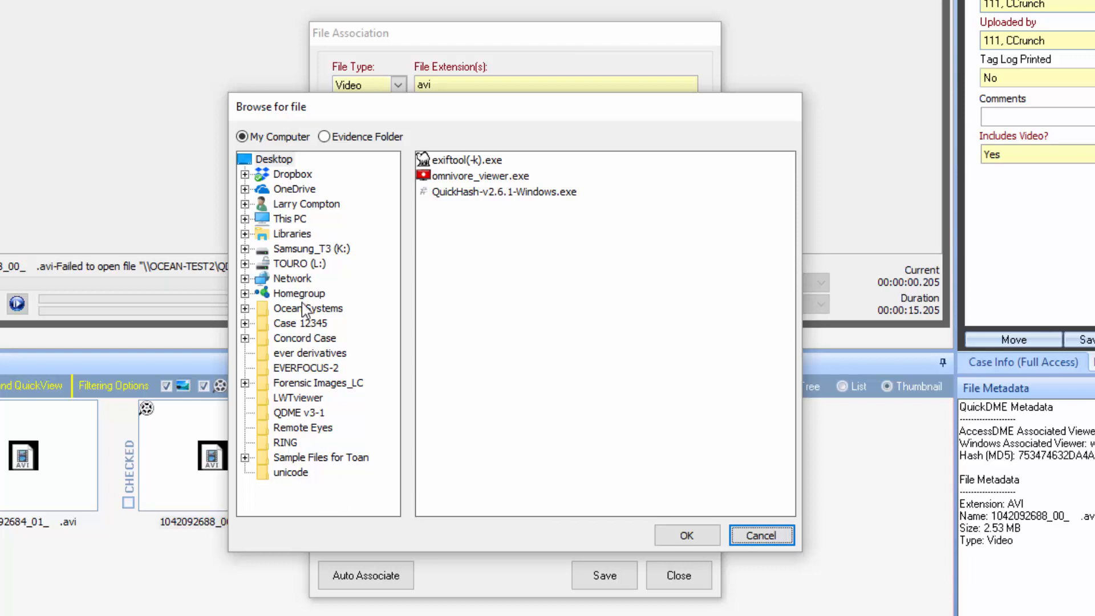
pyautogui.click(324, 137)
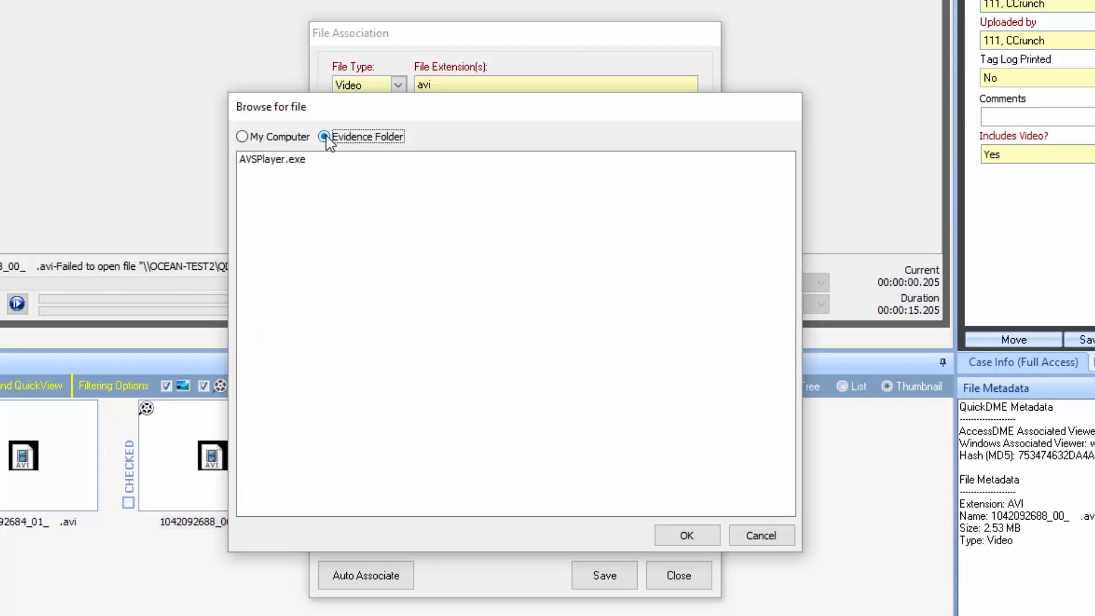
pyautogui.click(272, 160)
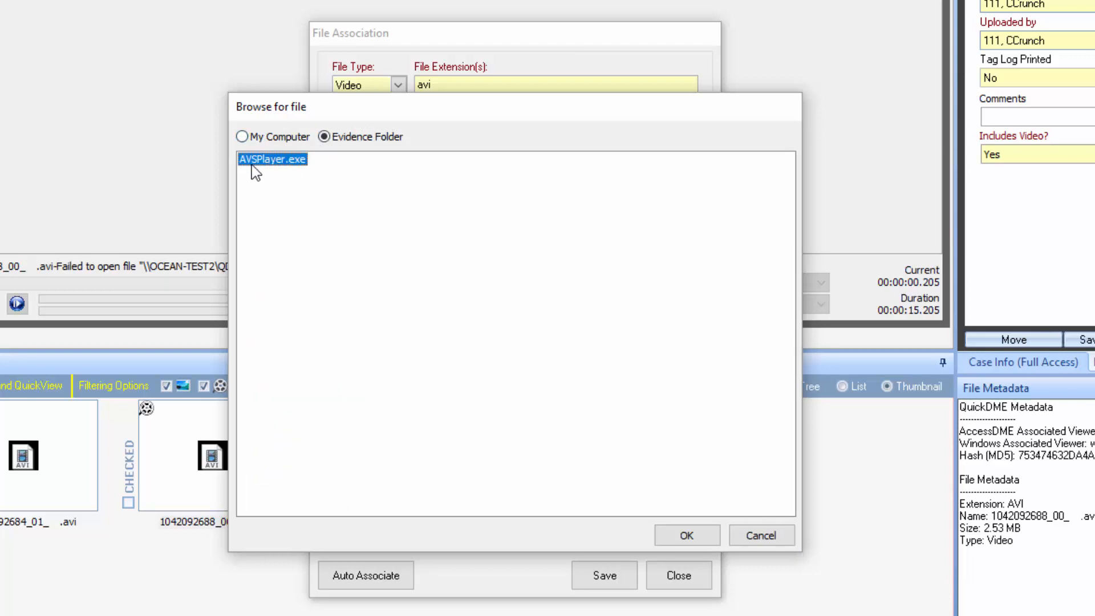
pyautogui.click(701, 538)
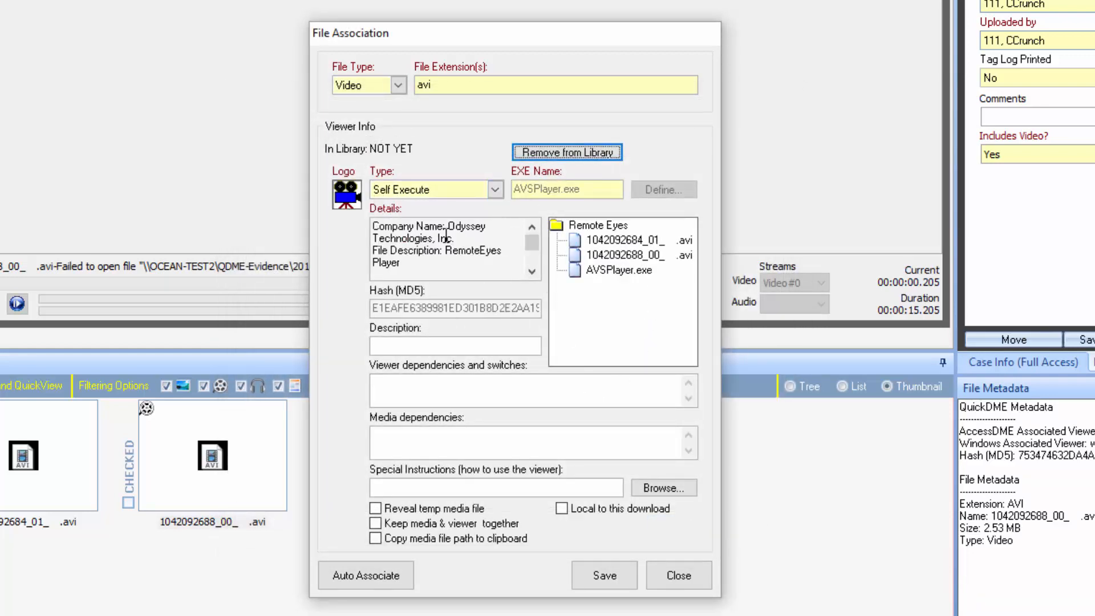
# Step: Describe the viewer as "player for Remote Eyes AVI files", make the association local to this download and save it
pyautogui.click(421, 345)
pyautogui.write('player for Remote Eyes AVI files')
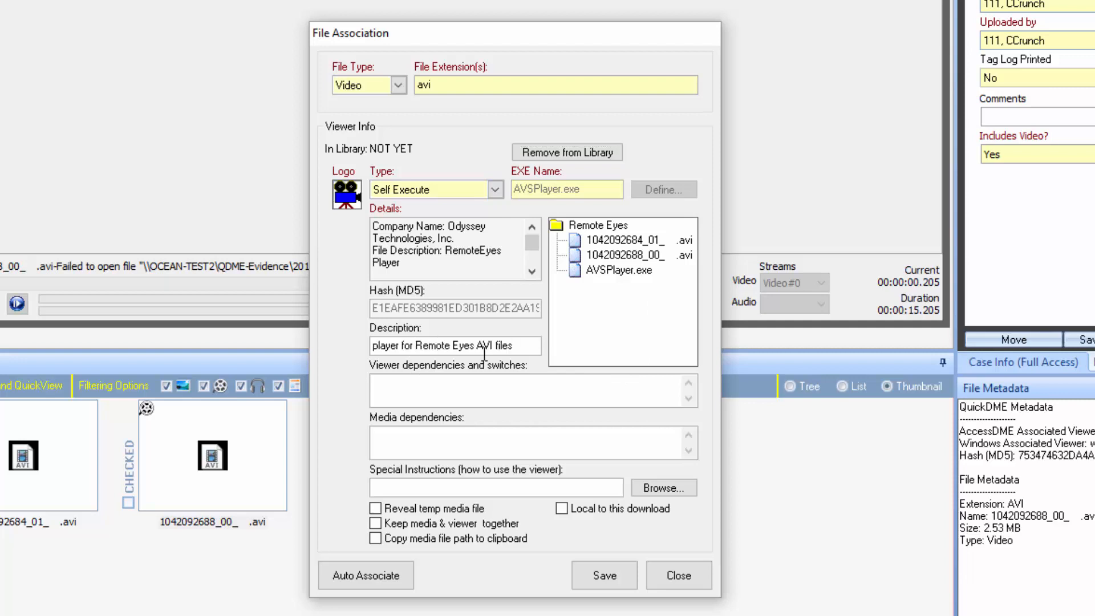
pyautogui.click(577, 516)
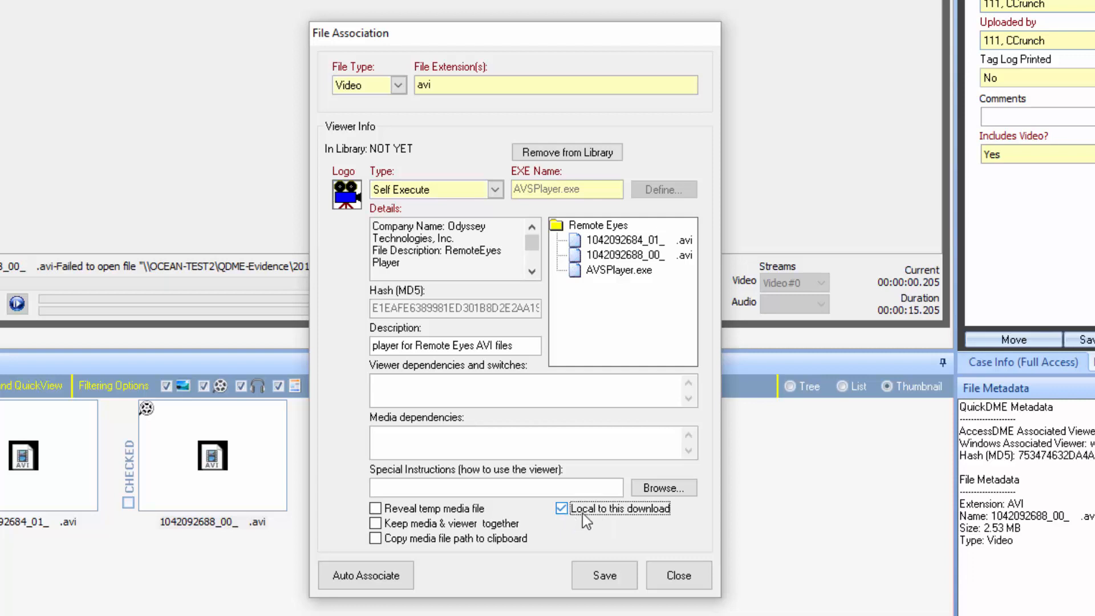
pyautogui.click(612, 580)
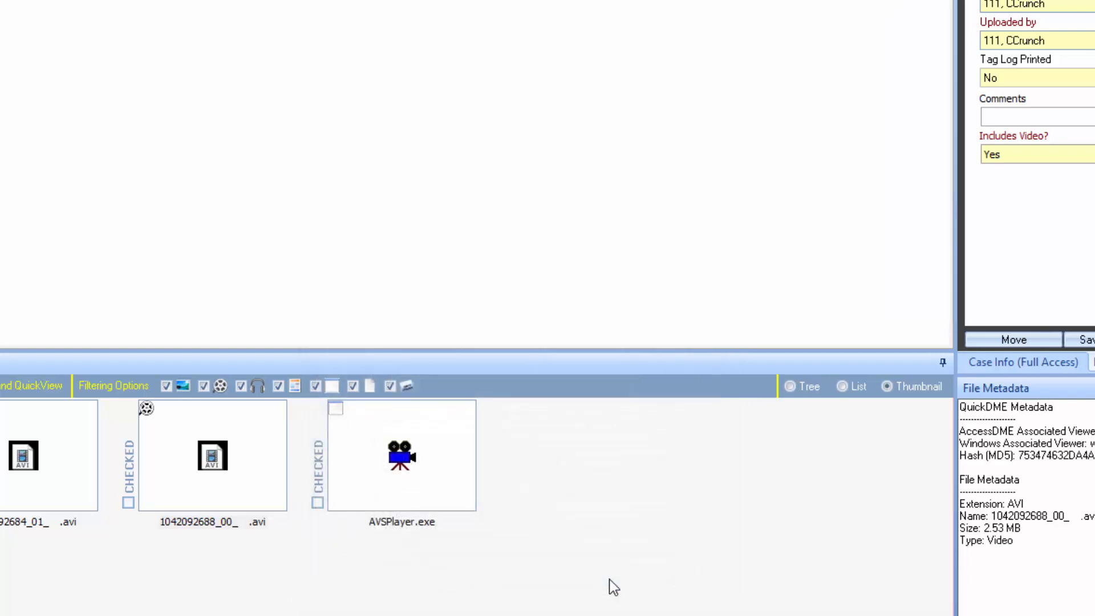
pyautogui.click(268, 502)
pyautogui.rightClick(262, 494)
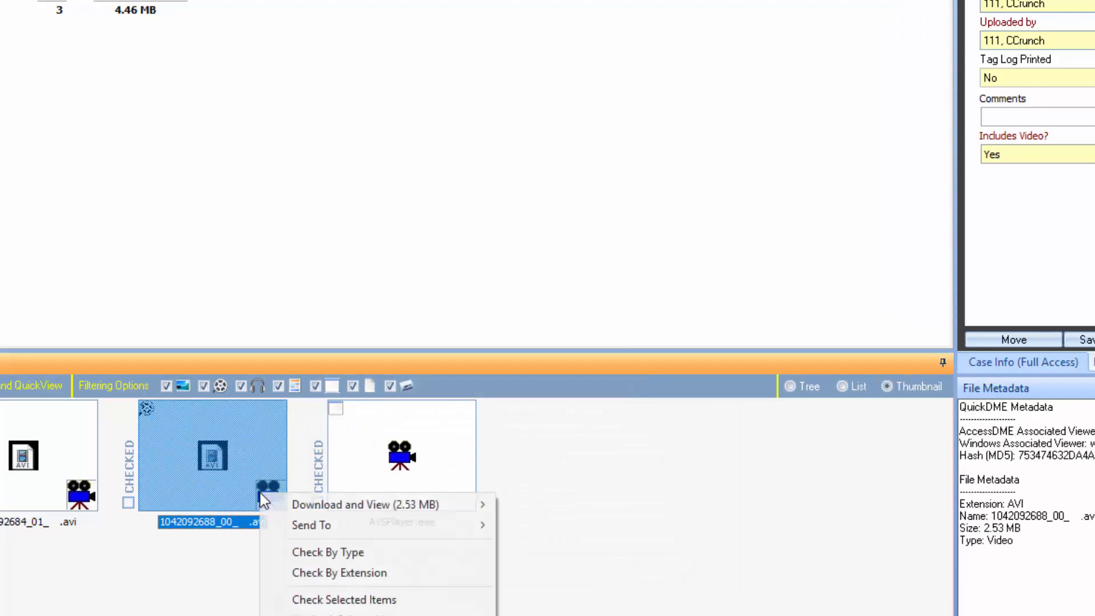
pyautogui.moveTo(290, 505)
pyautogui.click(535, 527)
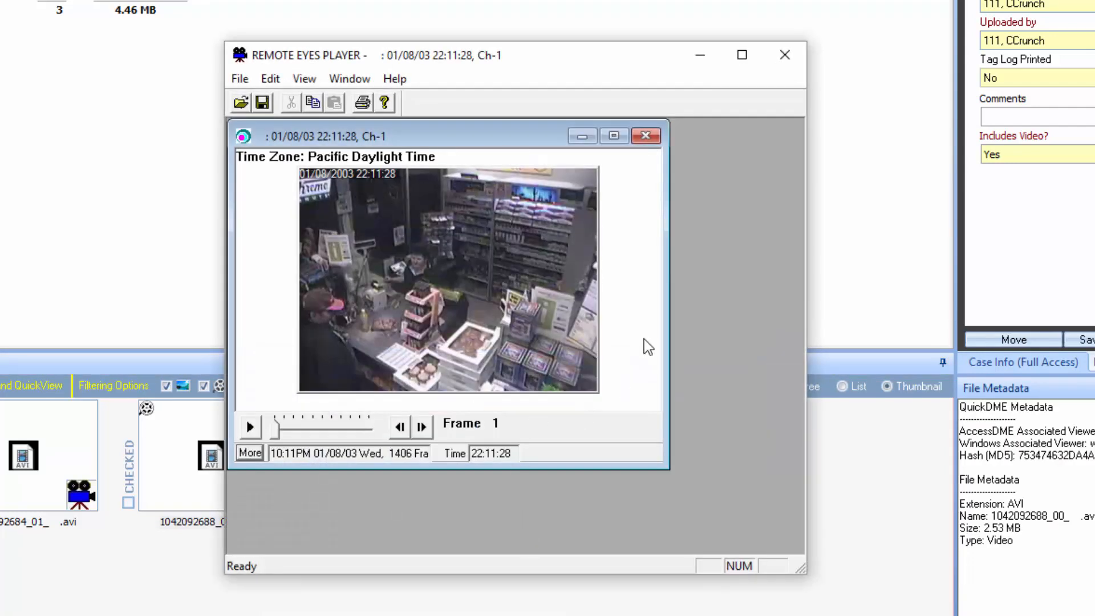
pyautogui.click(250, 428)
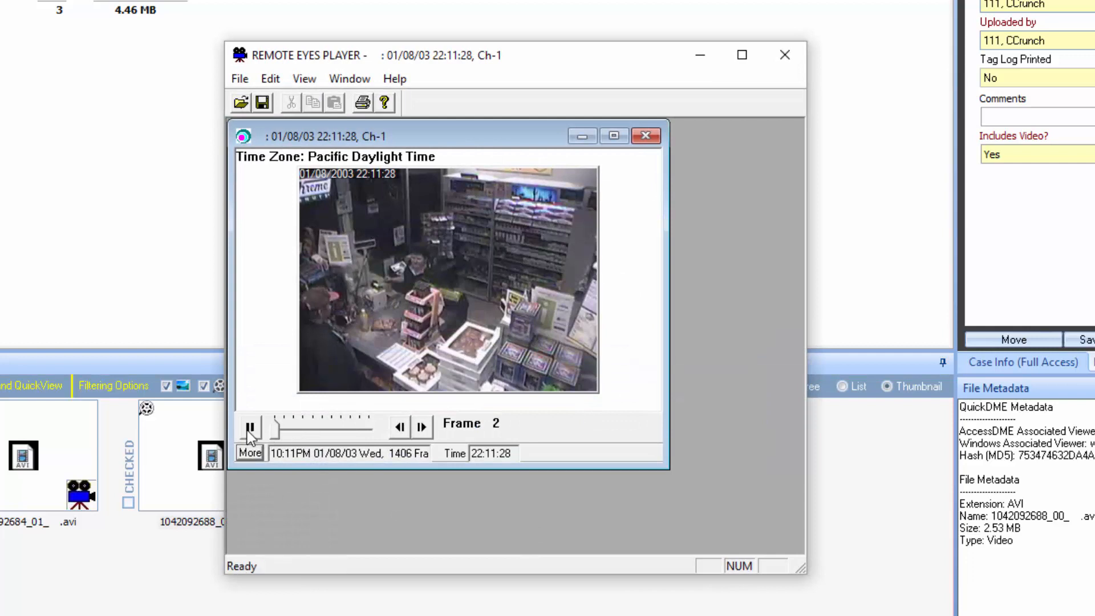
pyautogui.click(247, 432)
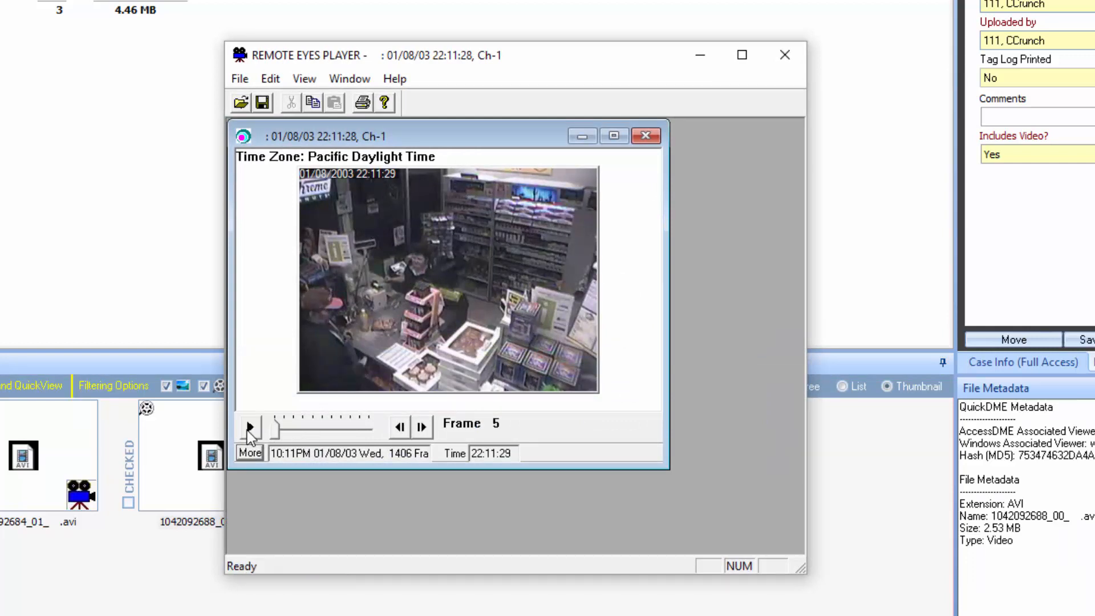
pyautogui.click(784, 55)
# Step: Preview Main Clark HR.avi from the OS17-VIDEOS-2 case's 09/08/17 download and open it in the Windows default viewer, wmplayer.exe
pyautogui.click(71, 236)
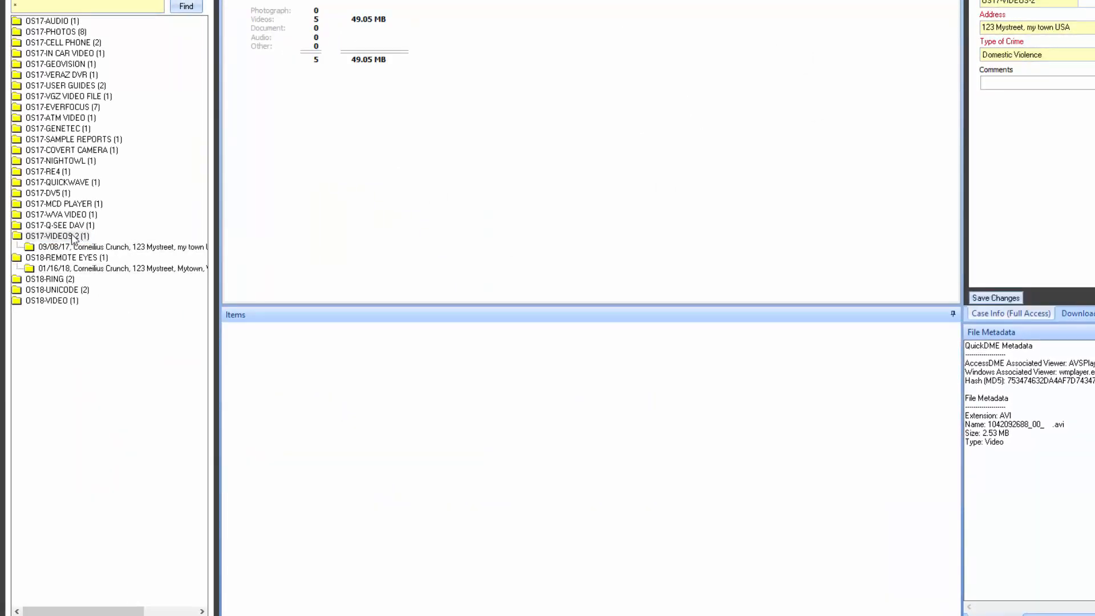
pyautogui.click(96, 247)
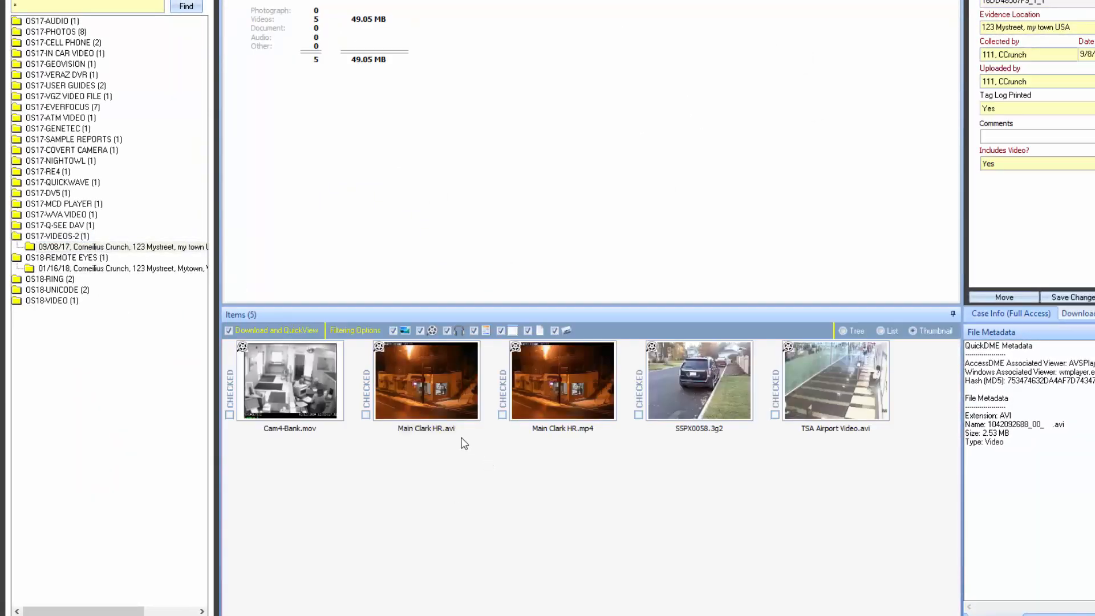
pyautogui.click(454, 419)
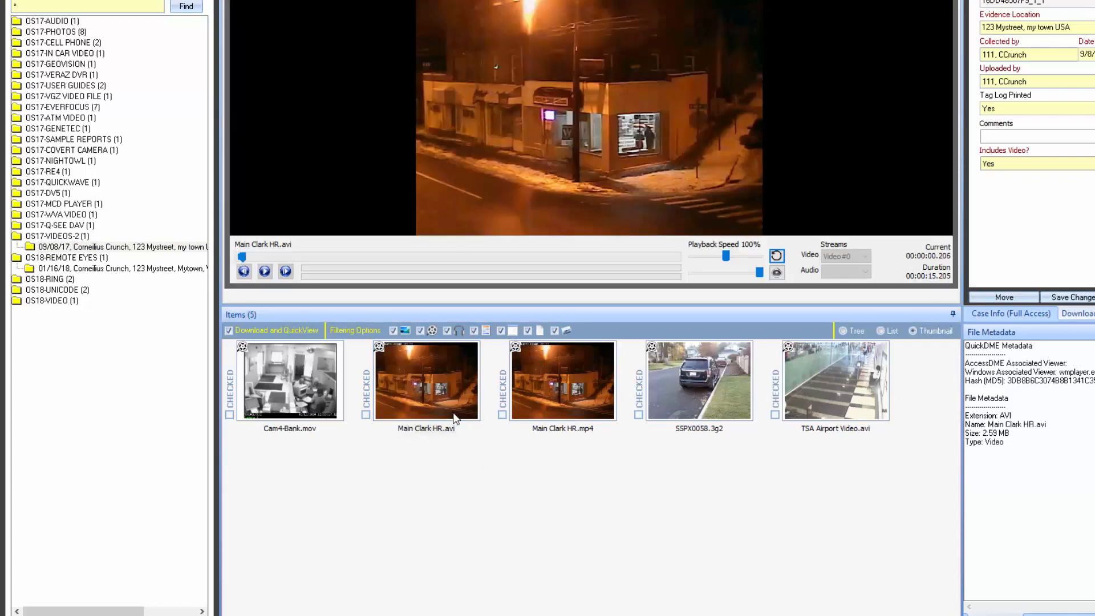
pyautogui.rightClick(446, 384)
pyautogui.moveTo(459, 394)
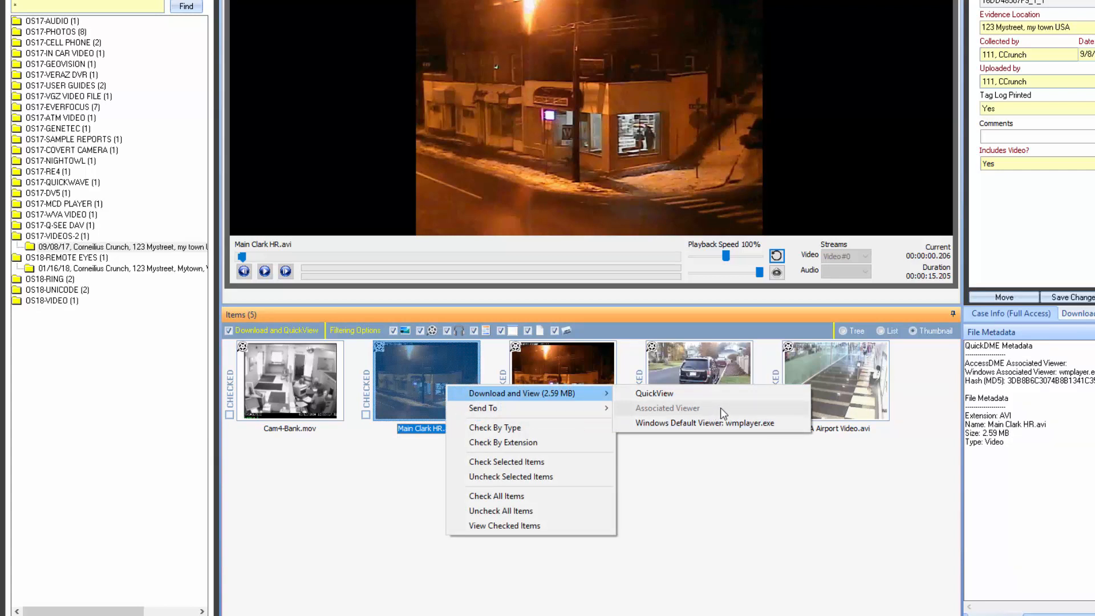
pyautogui.click(710, 428)
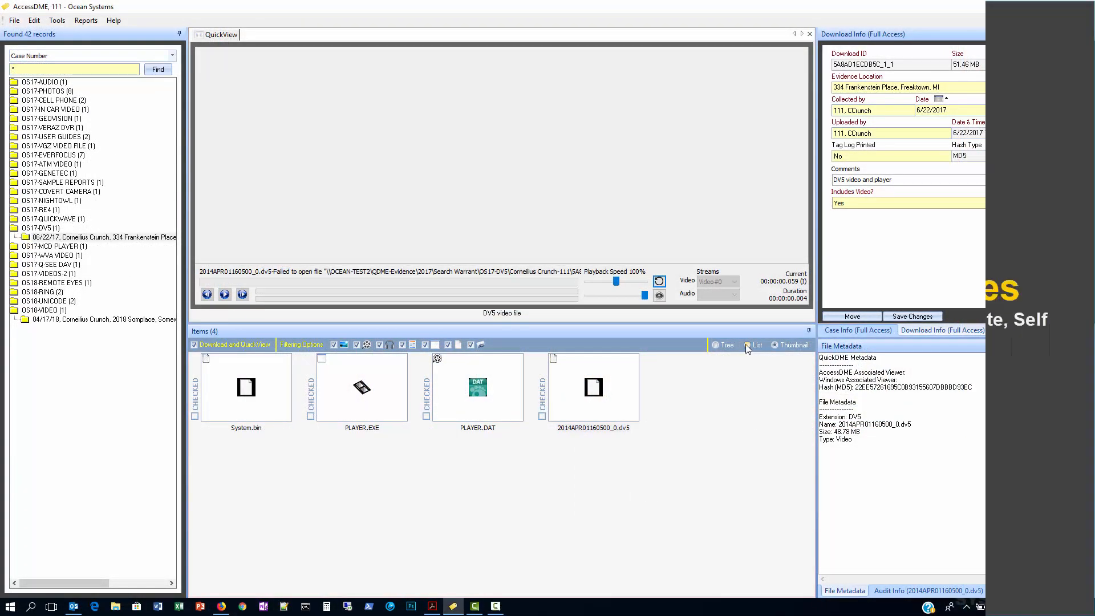
# Step: View the OS17-DV5 download's items as a list, select 2014APR01160500_0.dv5, and return to thumbnails
pyautogui.click(746, 345)
pyautogui.click(273, 398)
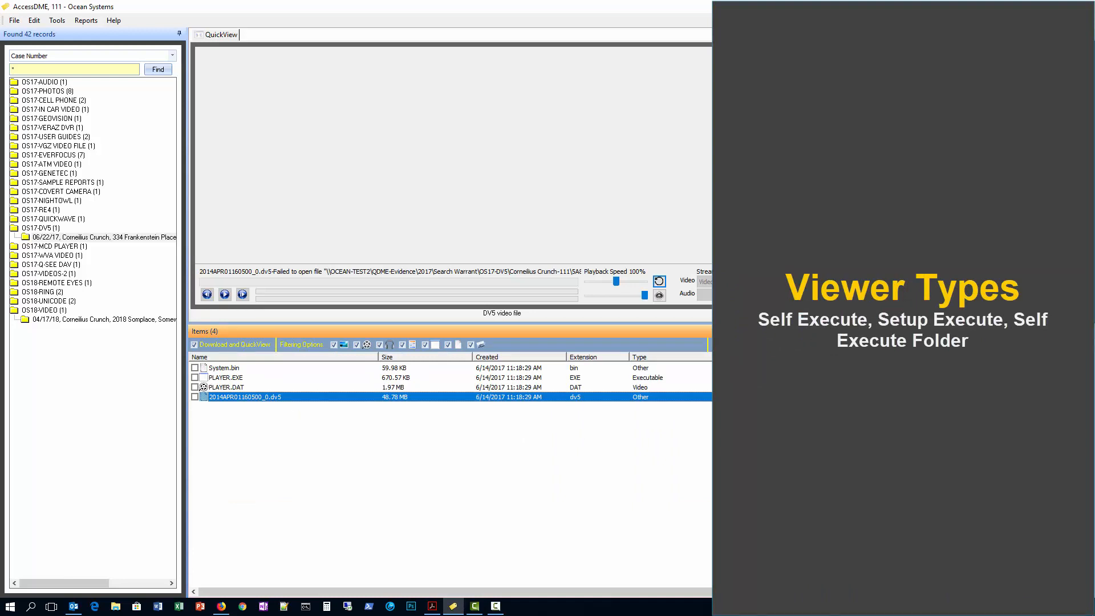
pyautogui.click(731, 345)
# Step: Open the file association settings for 2014APR01160500_0.dv5
pyautogui.click(626, 411)
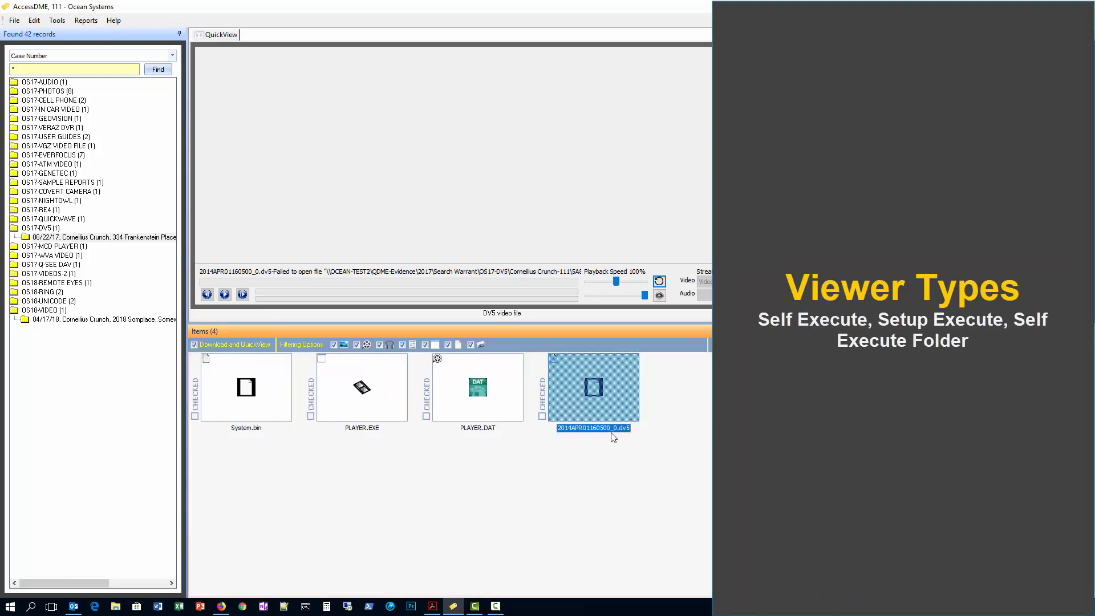
pyautogui.click(58, 20)
pyautogui.click(79, 34)
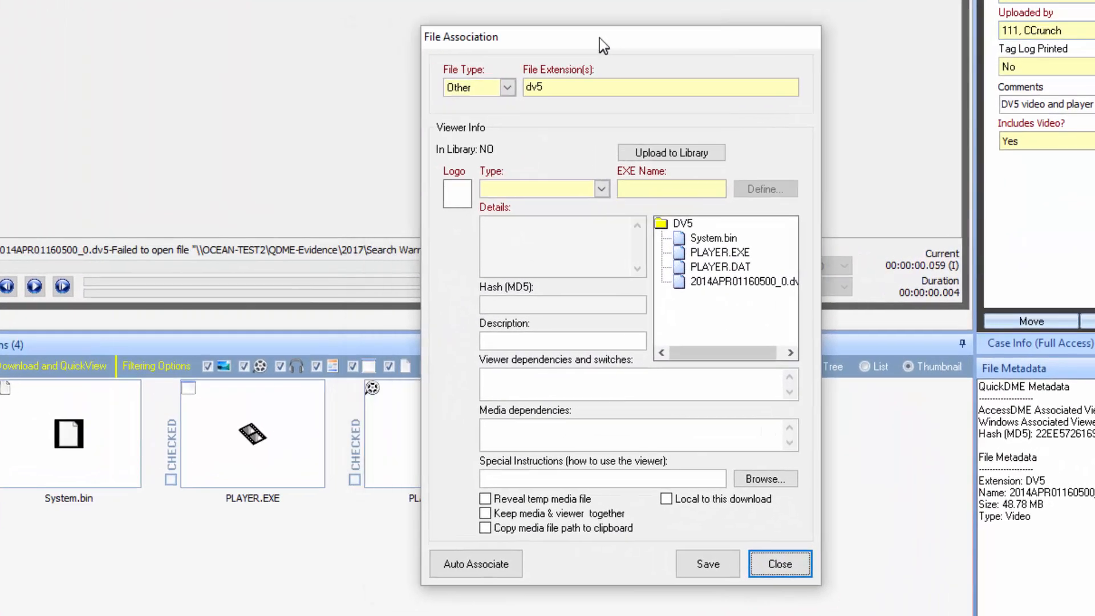
# Step: Set the dv5 file type to Video, auto-associate it with PLAYER.EXE as a Setup Execute viewer, and save the association
pyautogui.click(472, 102)
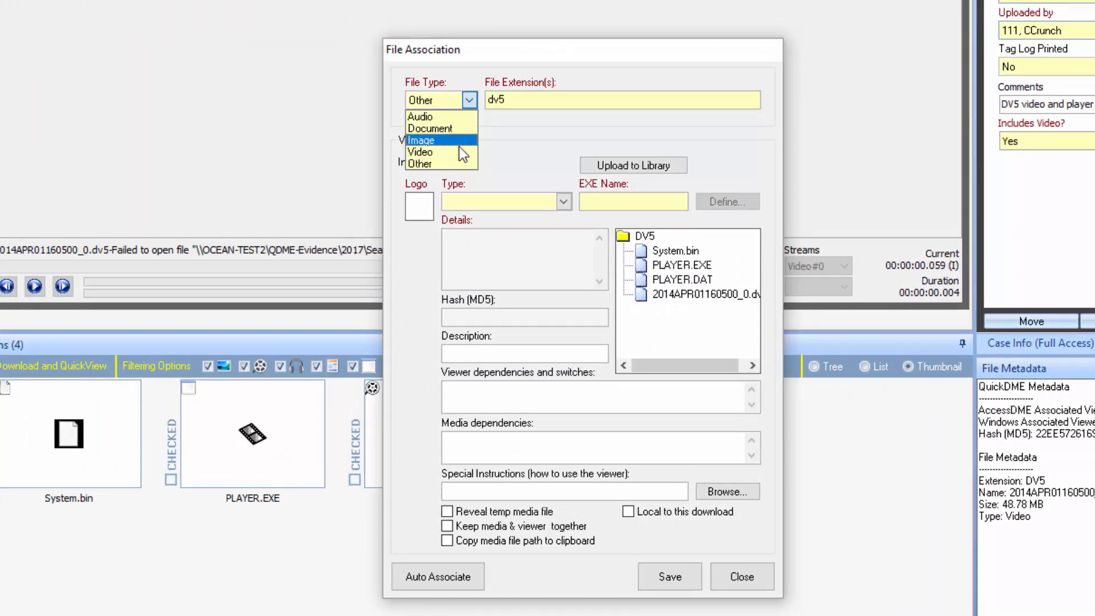
pyautogui.click(459, 148)
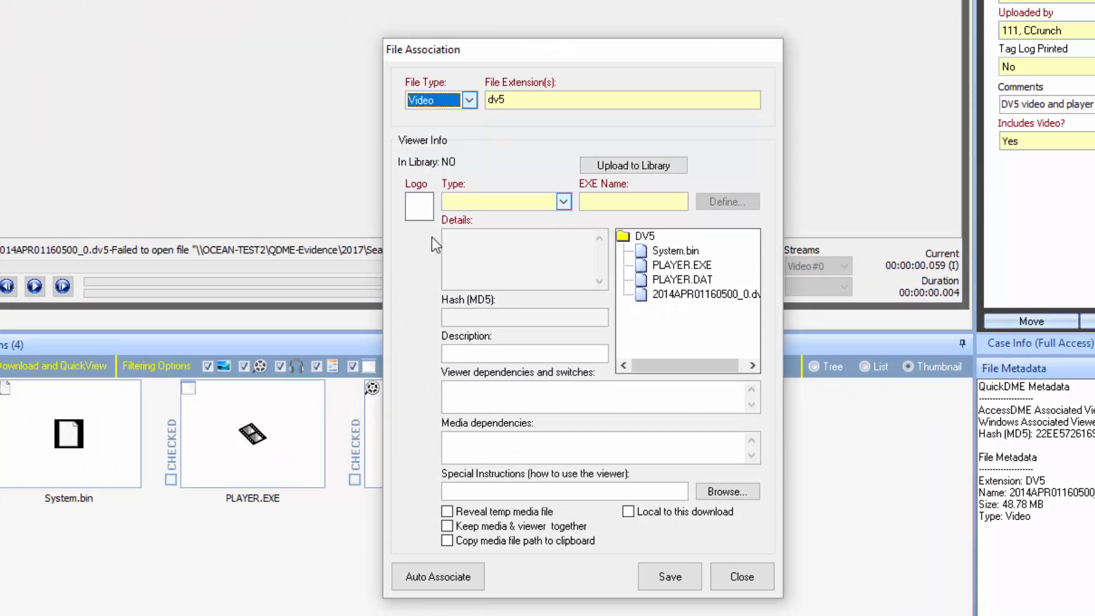
pyautogui.click(436, 570)
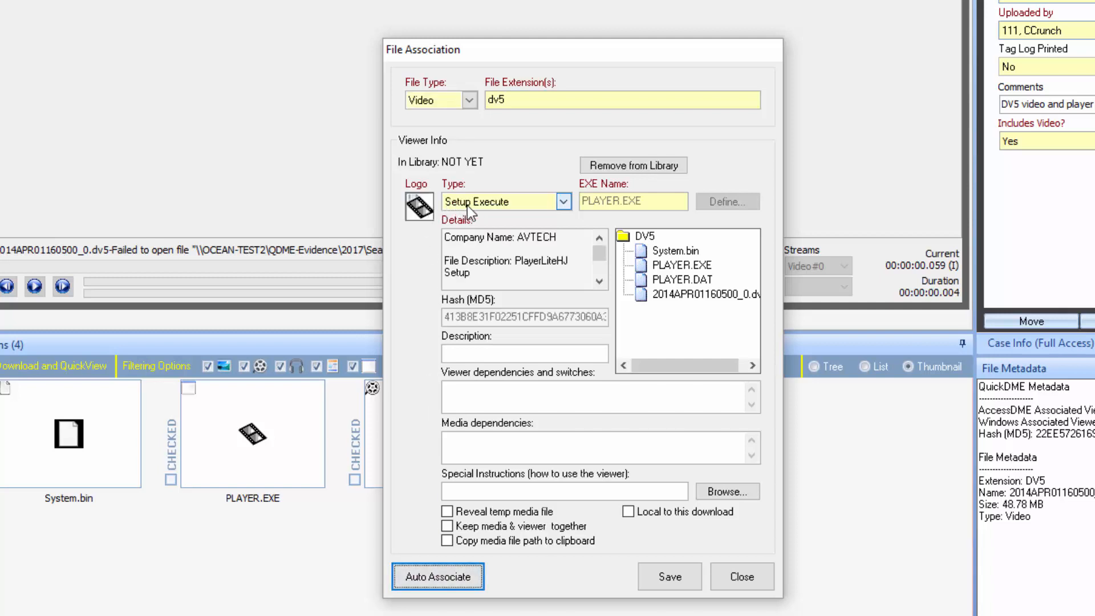
pyautogui.click(525, 198)
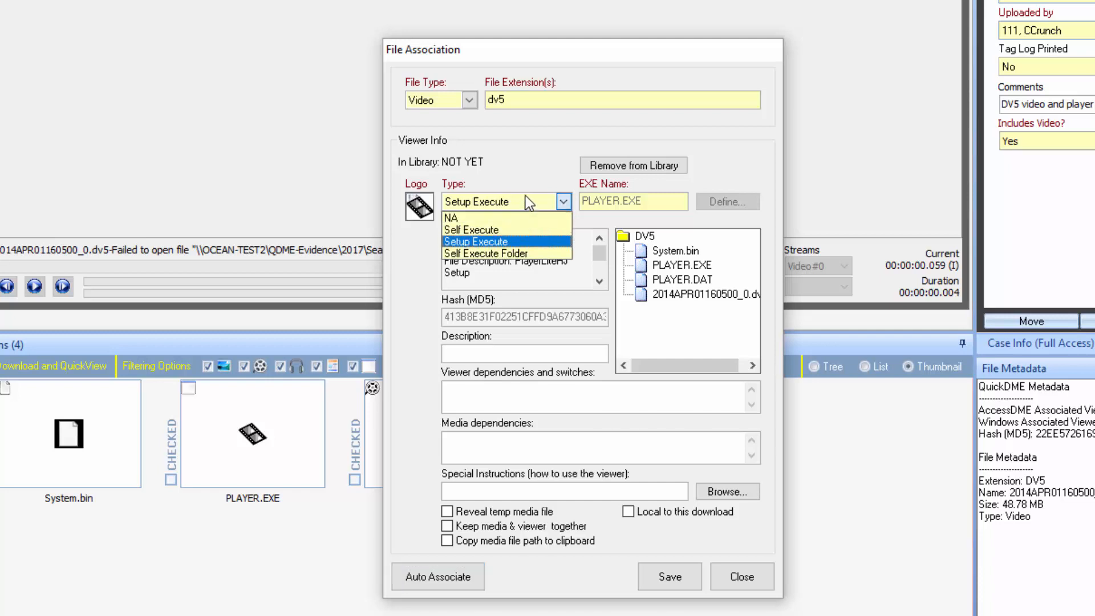
pyautogui.click(560, 240)
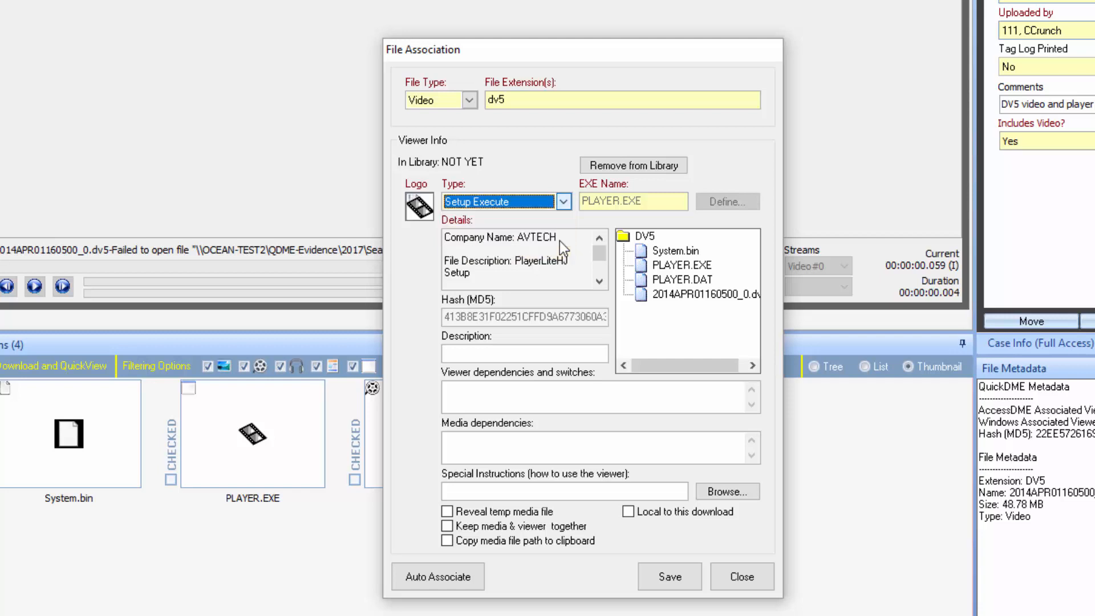
pyautogui.click(664, 577)
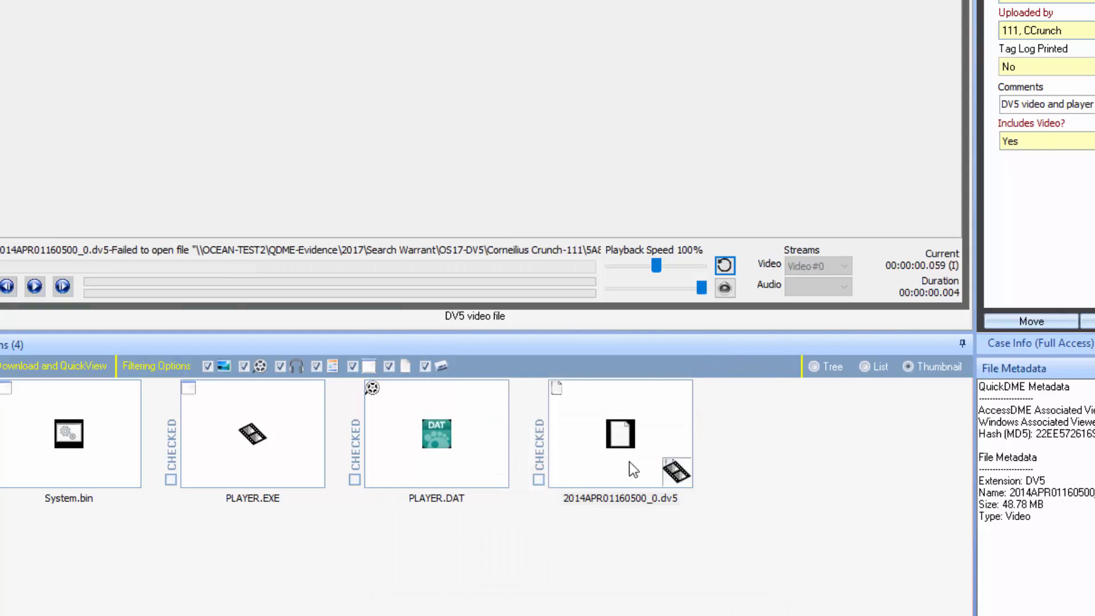
# Step: Download the PLAYER.EXE viewer's setup file for 2014APR01160500_0.dv5 using Install Viewer, and acknowledge the installation notice
pyautogui.click(627, 454)
pyautogui.rightClick(627, 454)
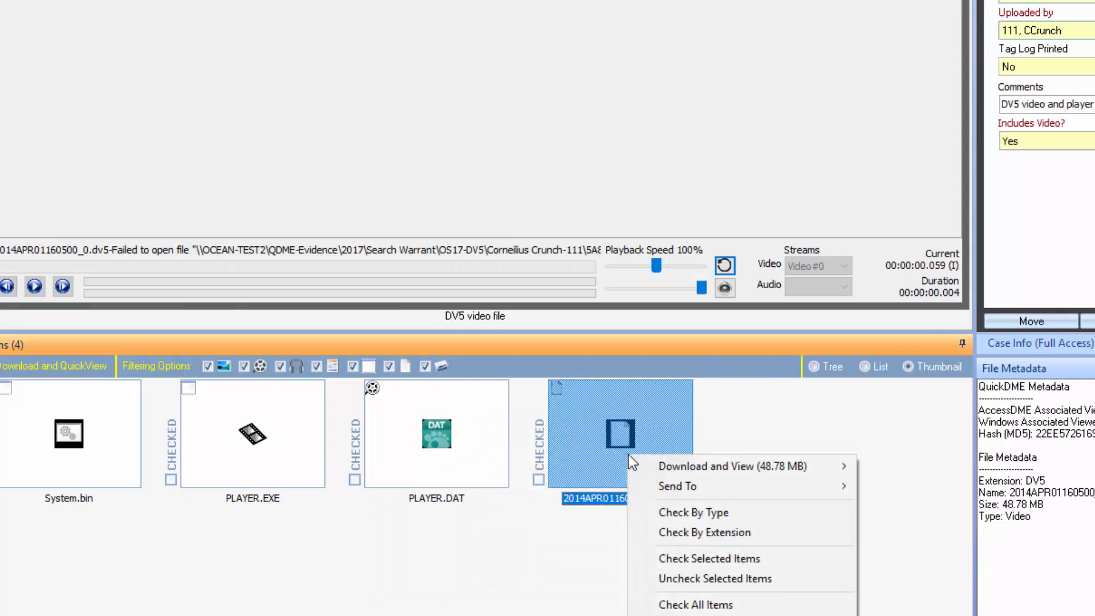
pyautogui.moveTo(662, 466)
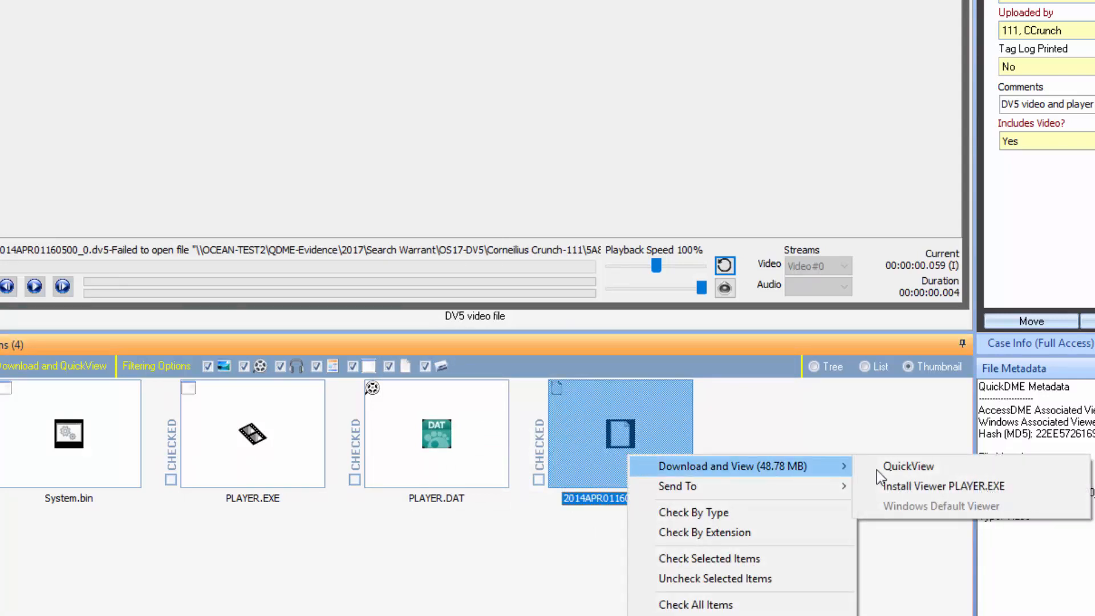
pyautogui.click(900, 494)
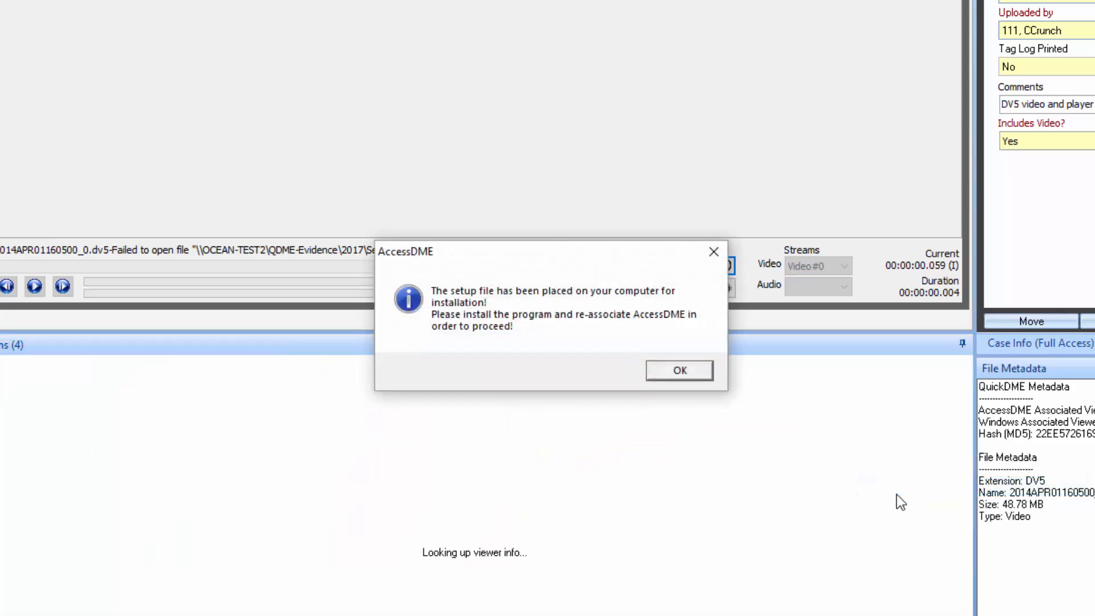
pyautogui.click(680, 370)
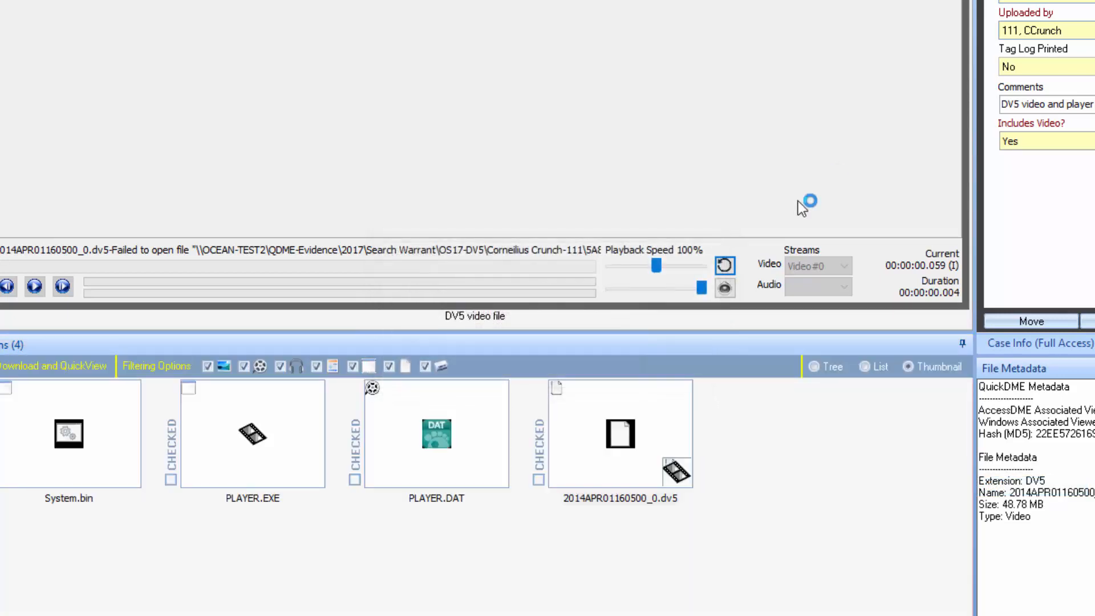